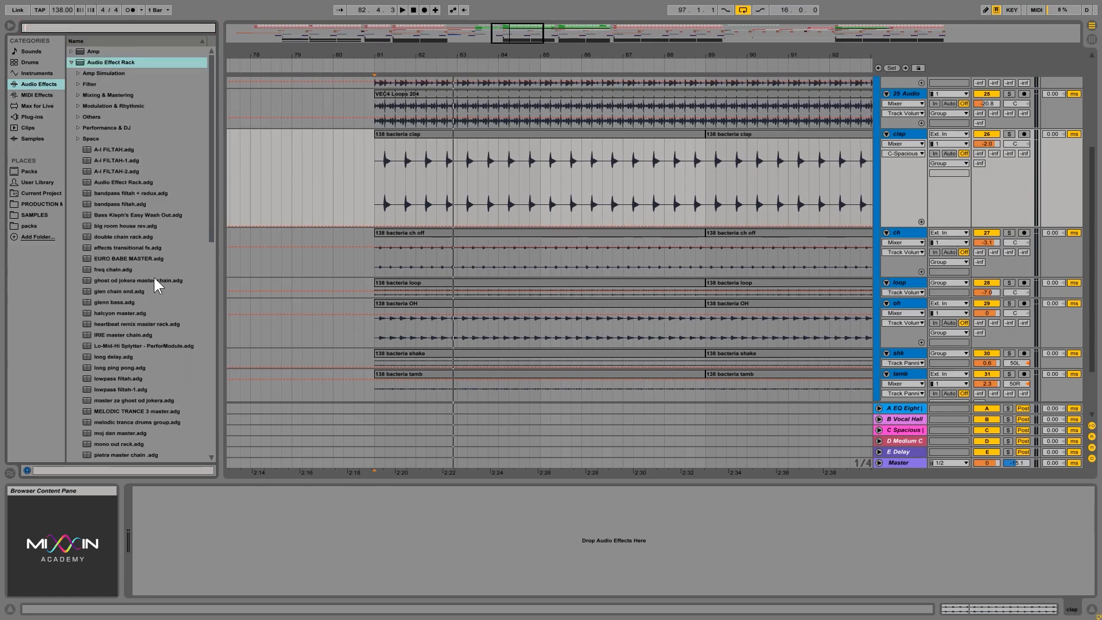
# - Add a Reverb to the clap track and adjust its Dry/Wet to 72% and back to 20% while playing the track soloed
pyautogui.click(71, 62)
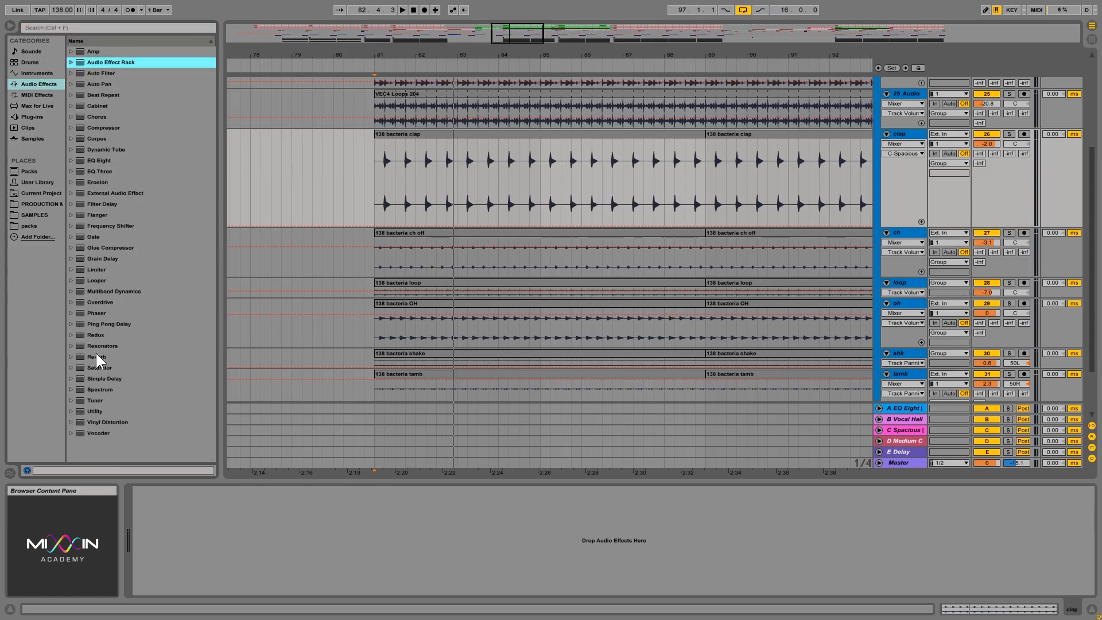
pyautogui.moveTo(96, 356); pyautogui.dragTo(713, 180)
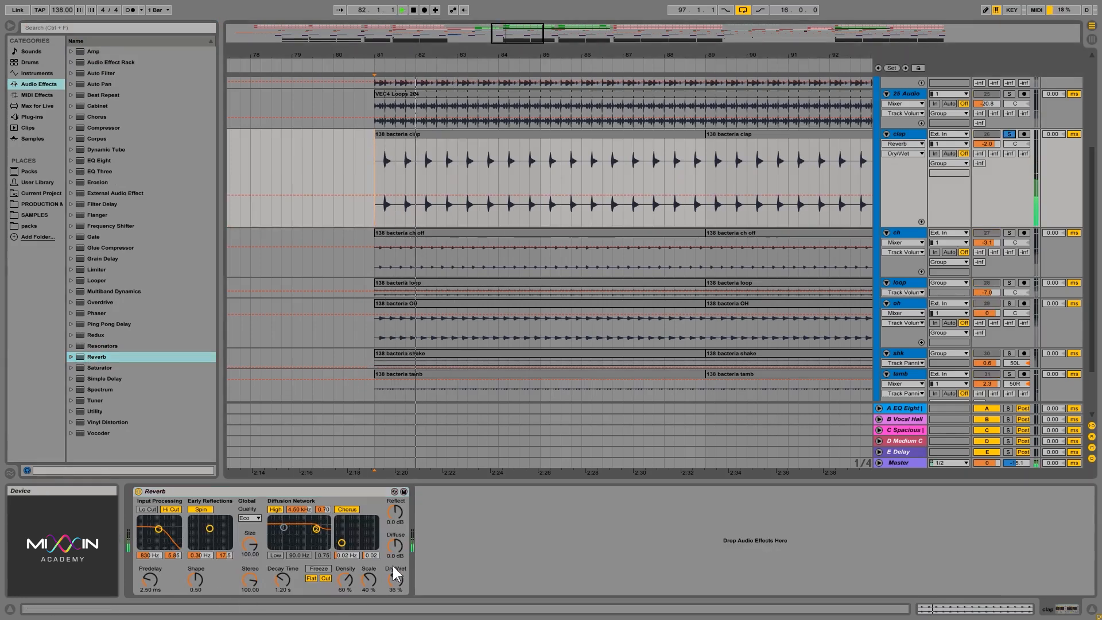
pyautogui.moveTo(395, 579); pyautogui.dragTo(394, 557)
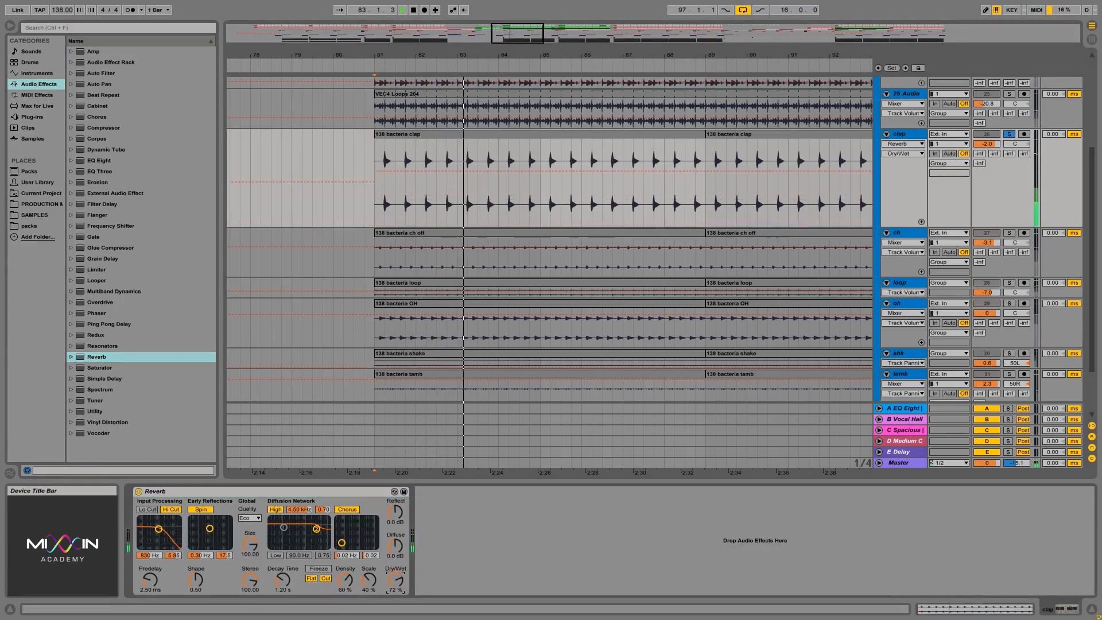
pyautogui.moveTo(395, 580); pyautogui.dragTo(395, 617)
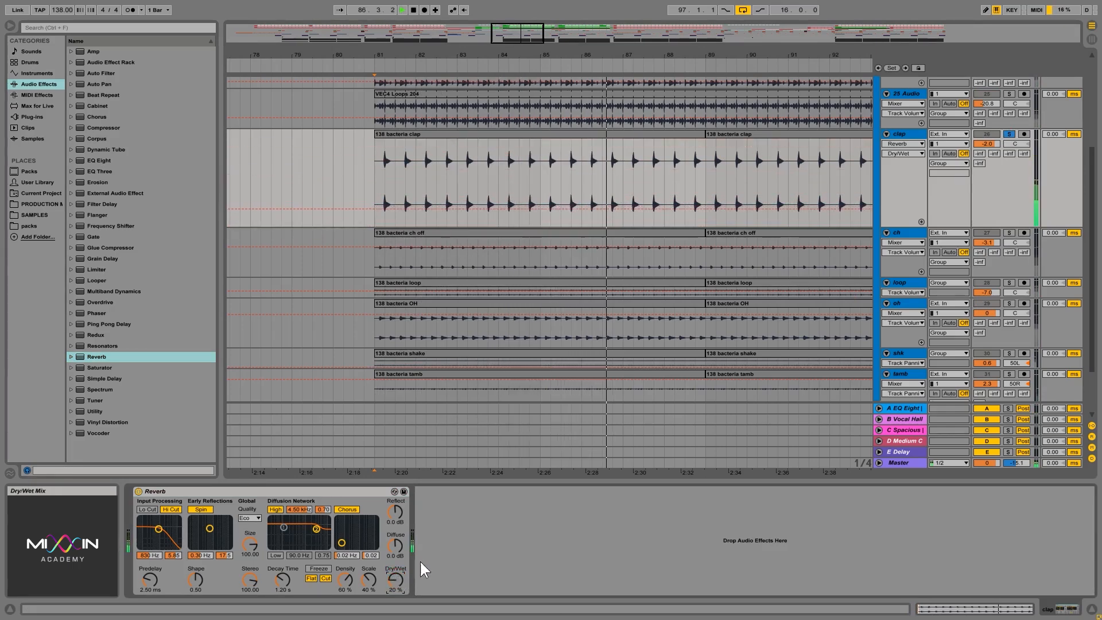
pyautogui.press('space')
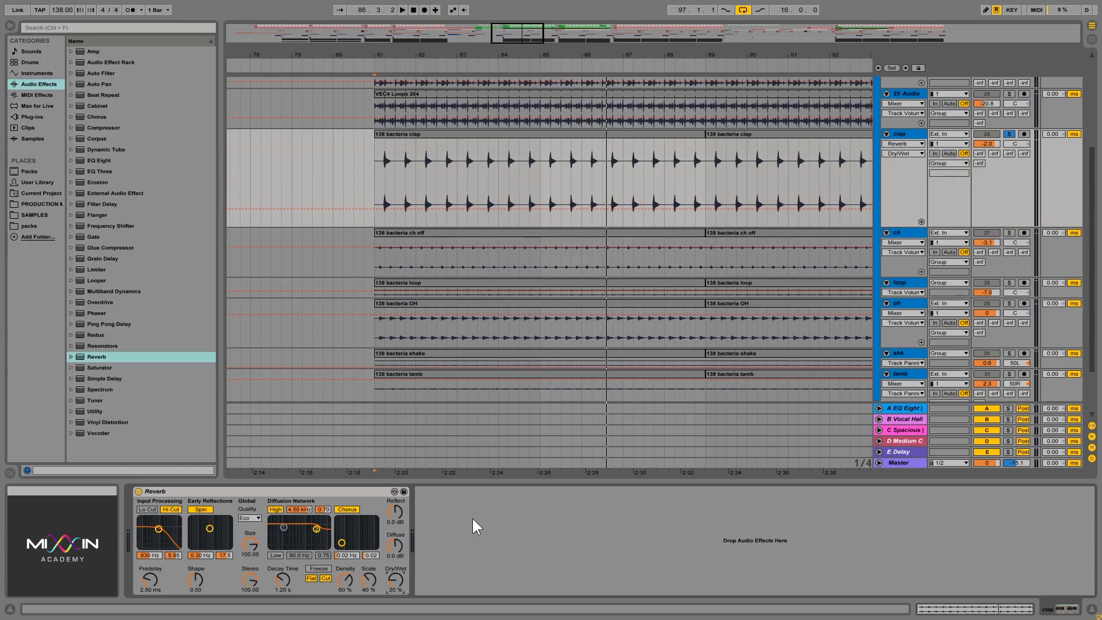
# - Sweep the clap Reverb's Dry/Wet between 0% and 100% and settle it at 21%
pyautogui.click(336, 492)
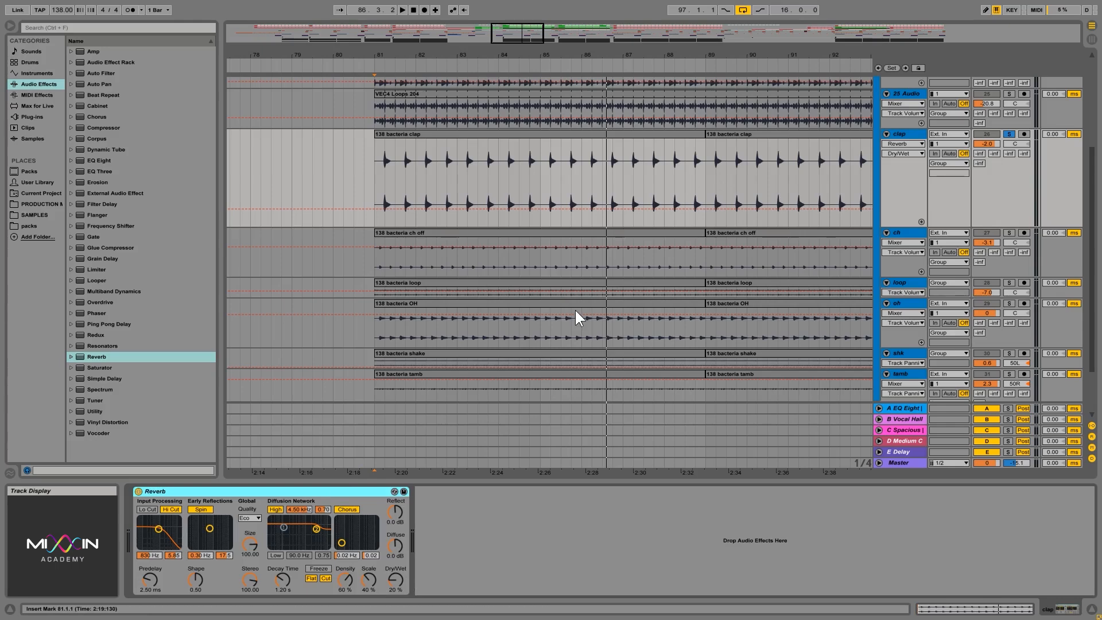
pyautogui.moveTo(398, 577); pyautogui.dragTo(398, 610)
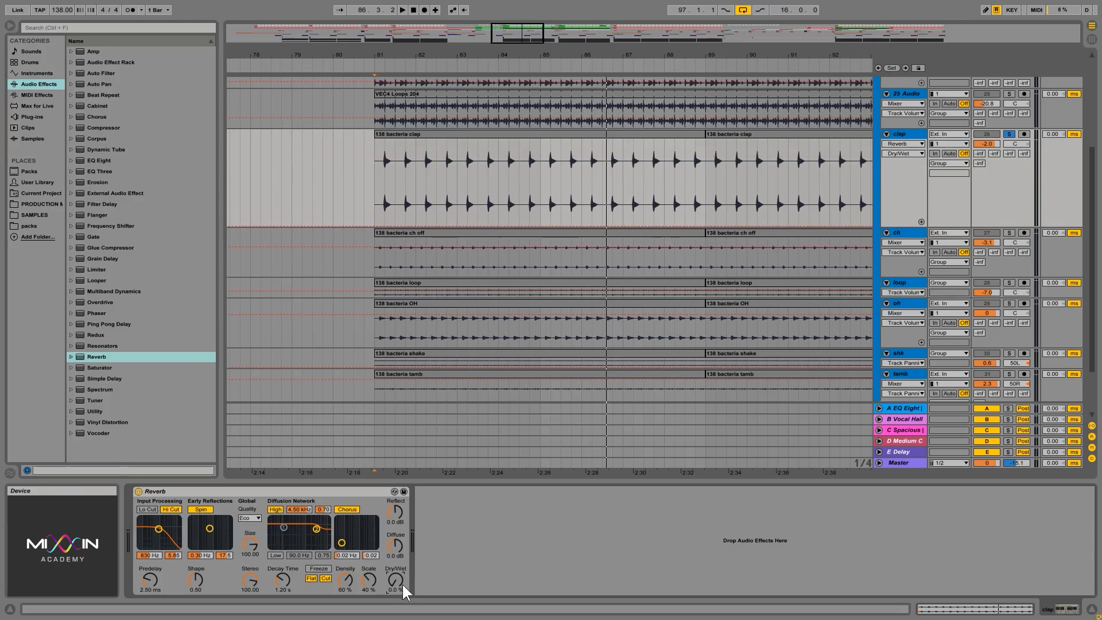
pyautogui.moveTo(396, 577); pyautogui.dragTo(396, 517)
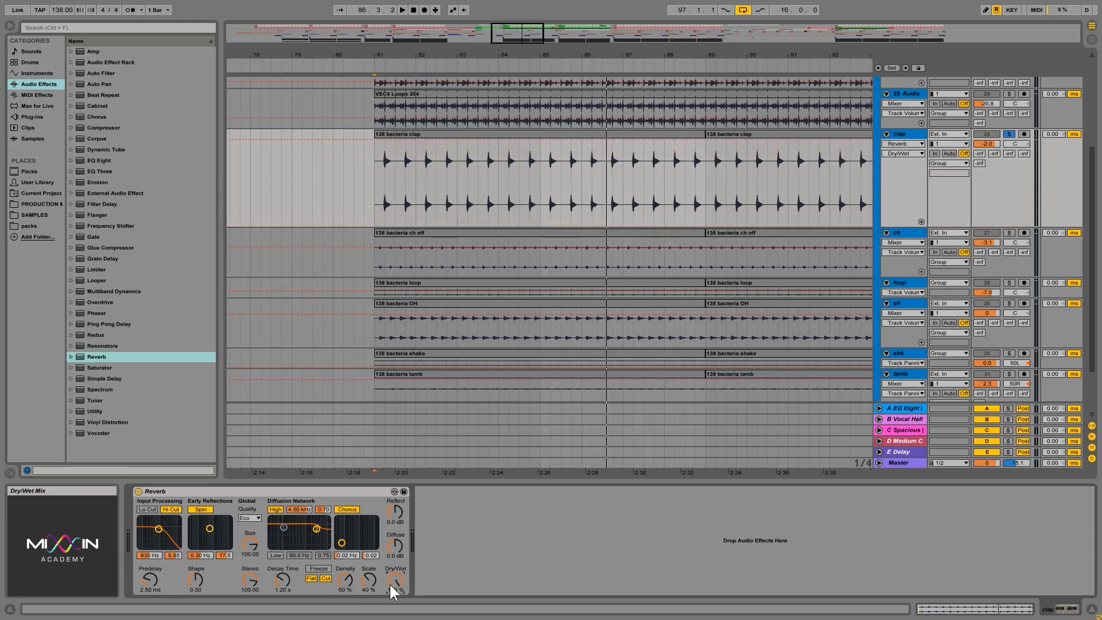
pyautogui.moveTo(398, 577); pyautogui.dragTo(398, 614)
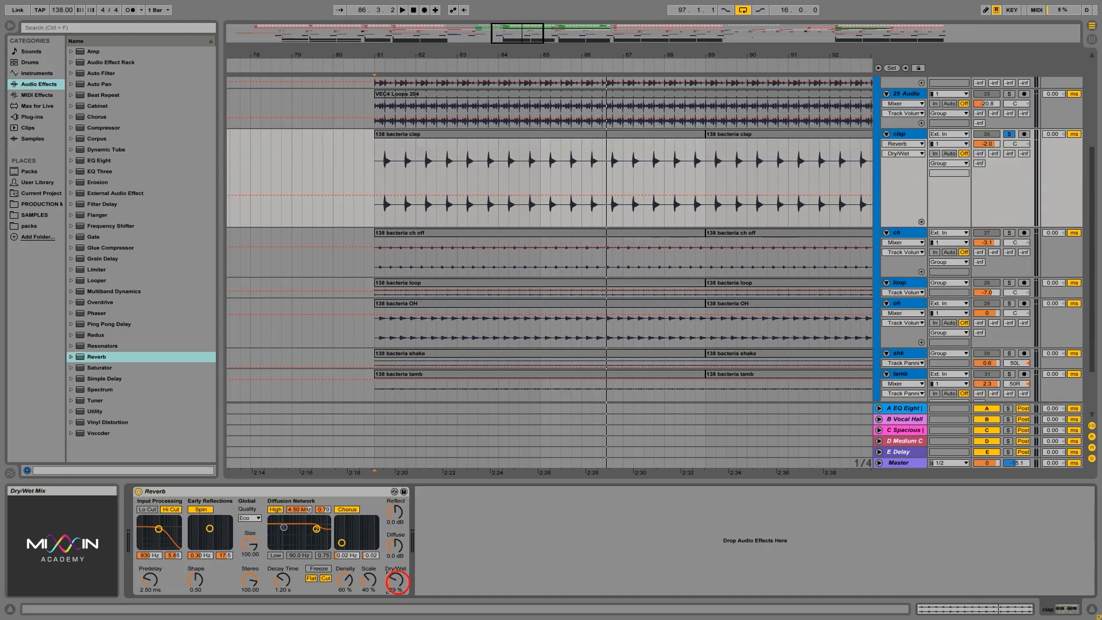
pyautogui.moveTo(396, 580); pyautogui.dragTo(396, 595)
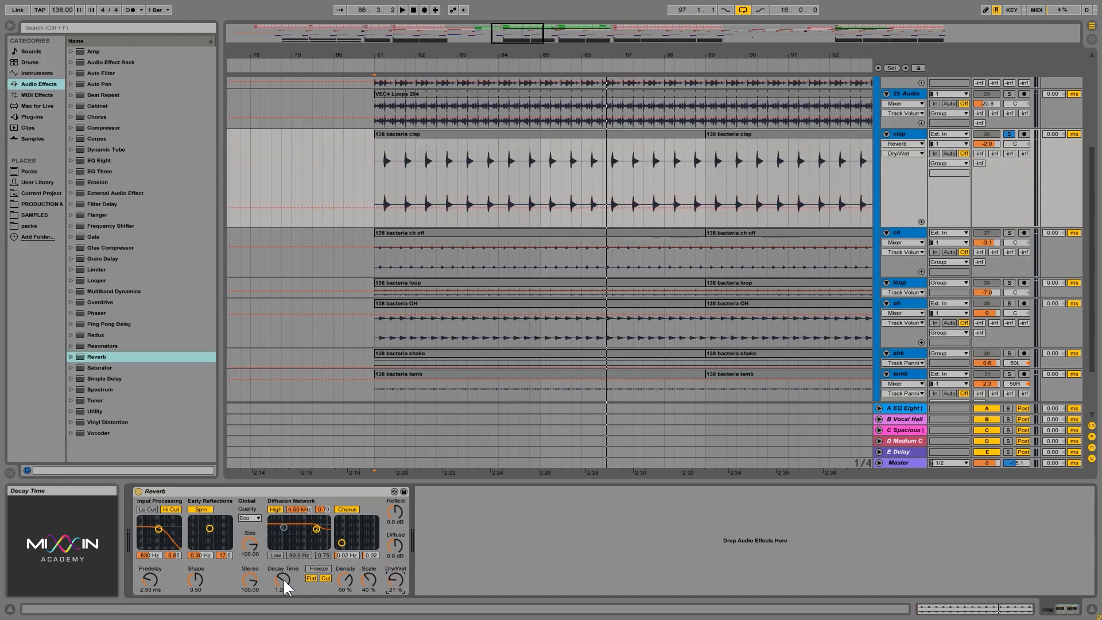
# - Audition the clap with a long Reverb decay of over 6 s, and shorten the Decay Time to 743 ms
pyautogui.moveTo(284, 581); pyautogui.dragTo(284, 553)
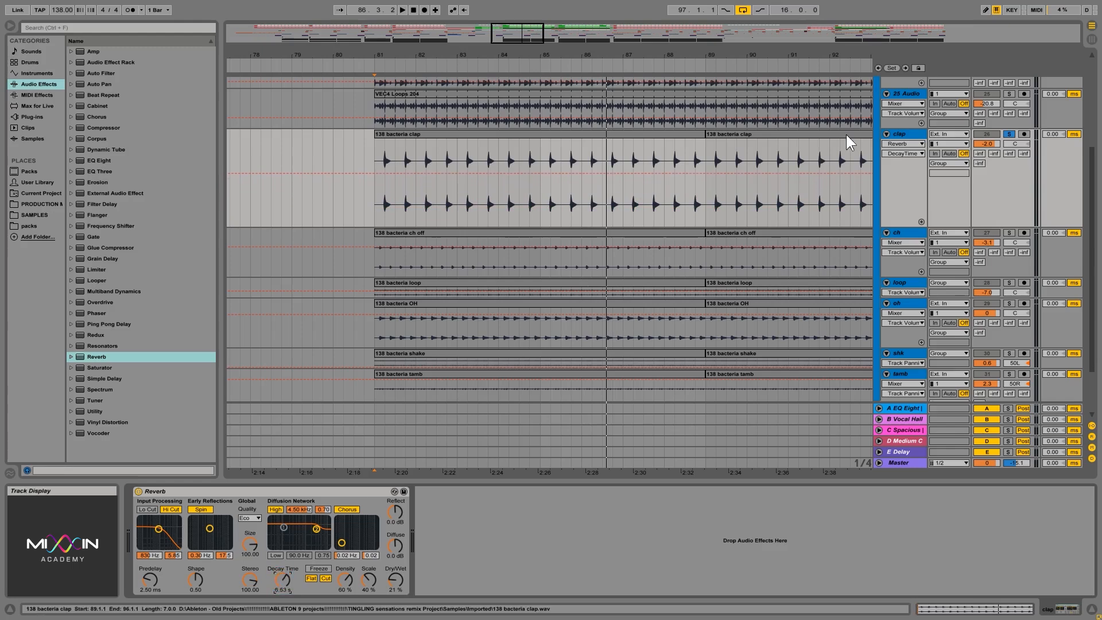
pyautogui.press('space')
pyautogui.click(911, 133)
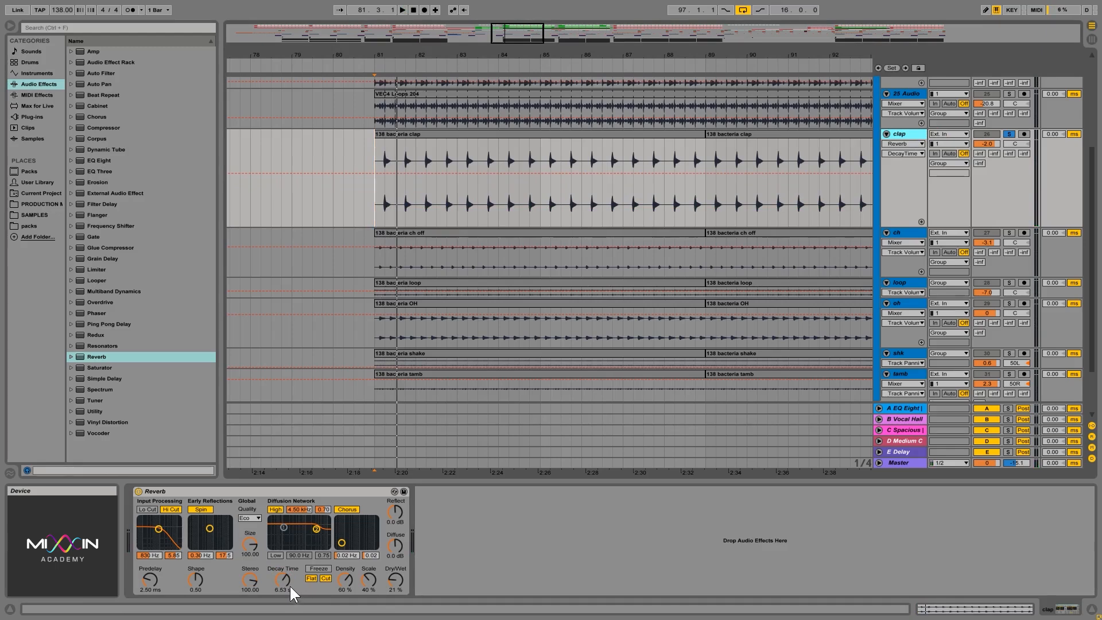
pyautogui.moveTo(290, 584); pyautogui.dragTo(289, 606)
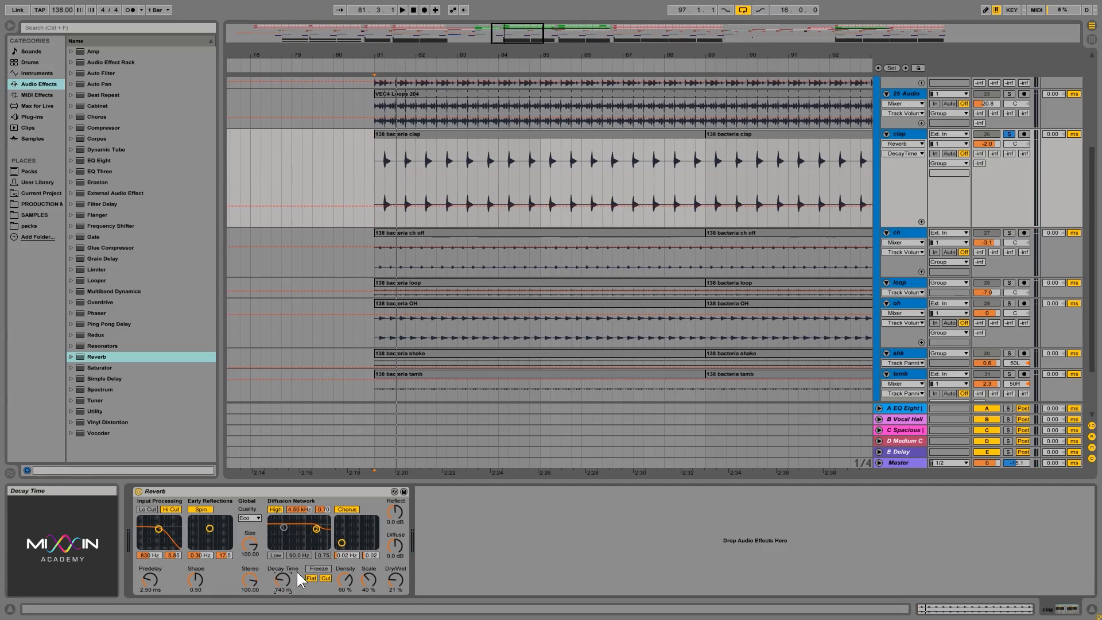
pyautogui.press('space')
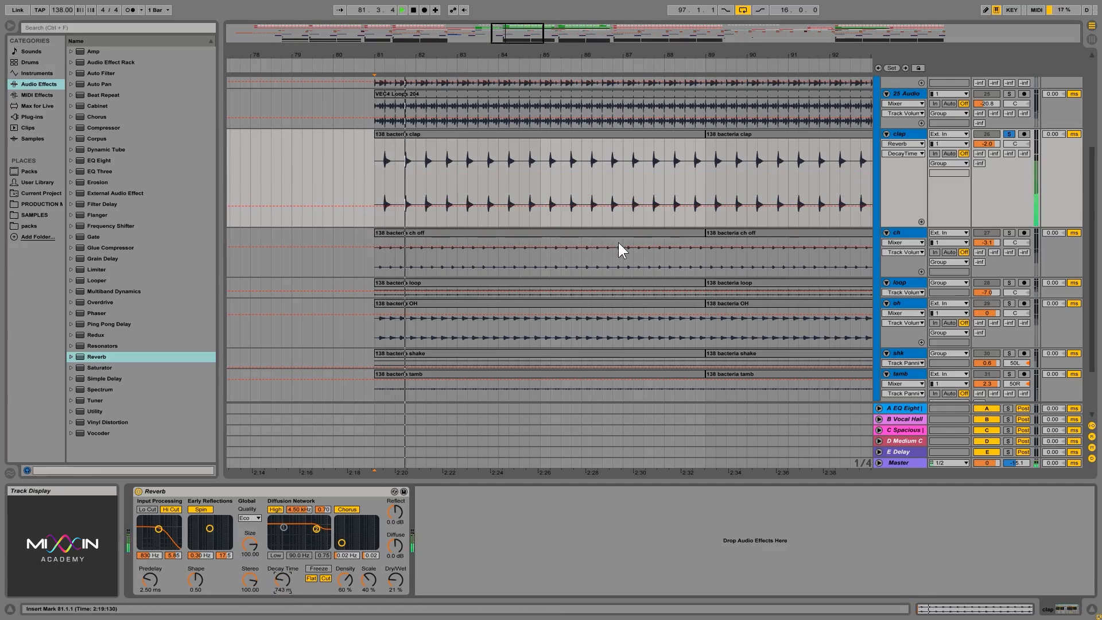
pyautogui.press('space')
# - Set the Reverb's Dry/Wet to 42% and compare the soloed clap with the Reverb bypassed and enabled
pyautogui.moveTo(394, 578); pyautogui.dragTo(394, 572)
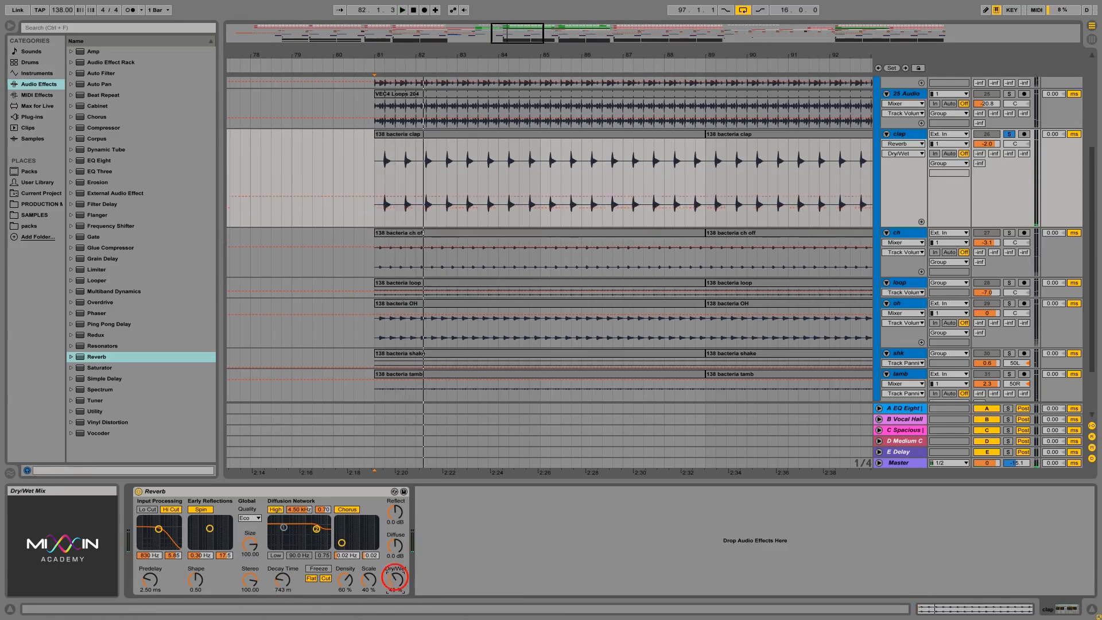
pyautogui.press('space')
pyautogui.click(138, 492)
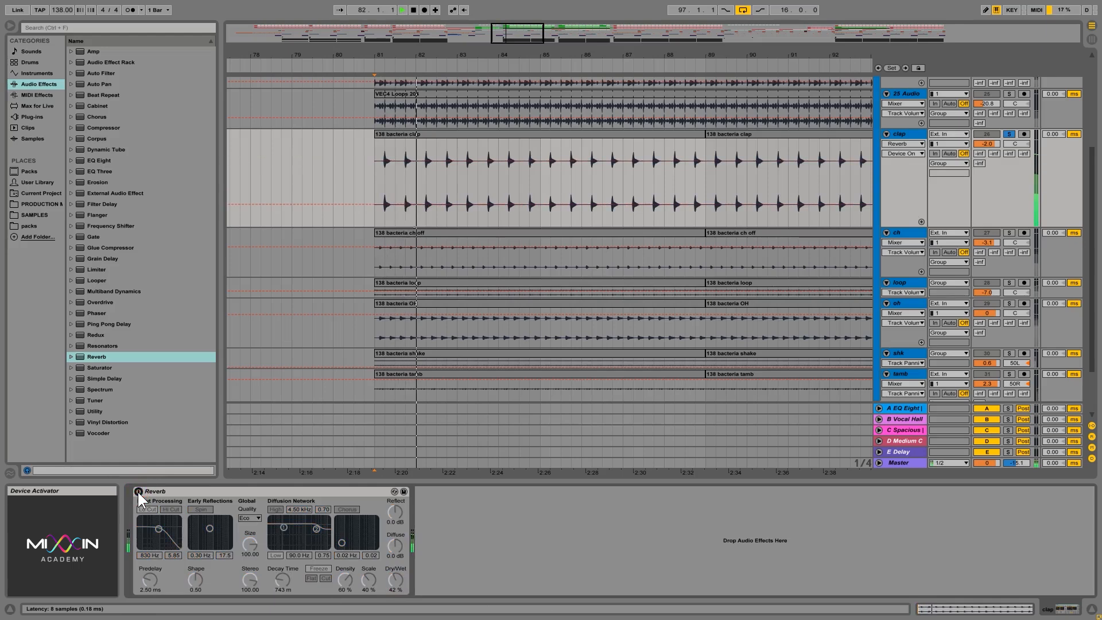
pyautogui.press('space')
pyautogui.press('space')
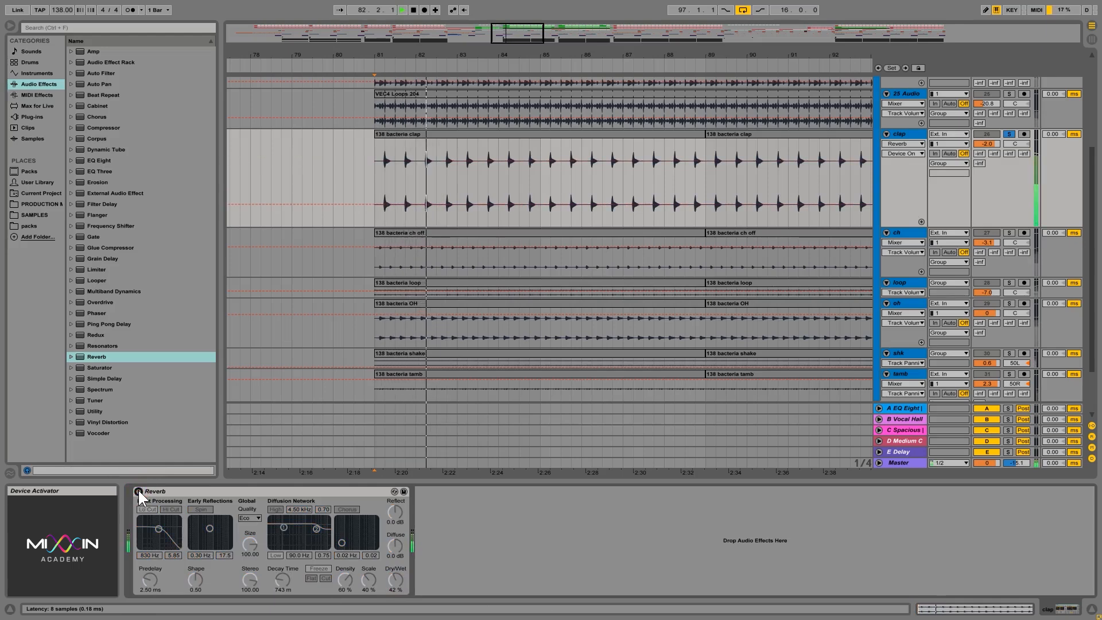
pyautogui.press('space')
pyautogui.click(138, 491)
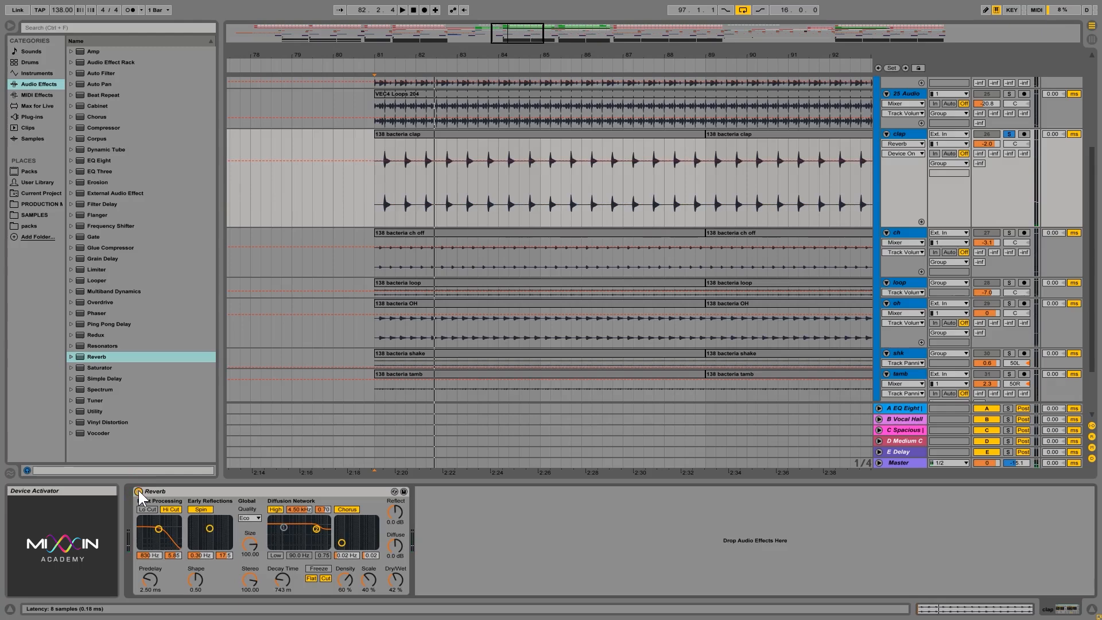
pyautogui.press('space')
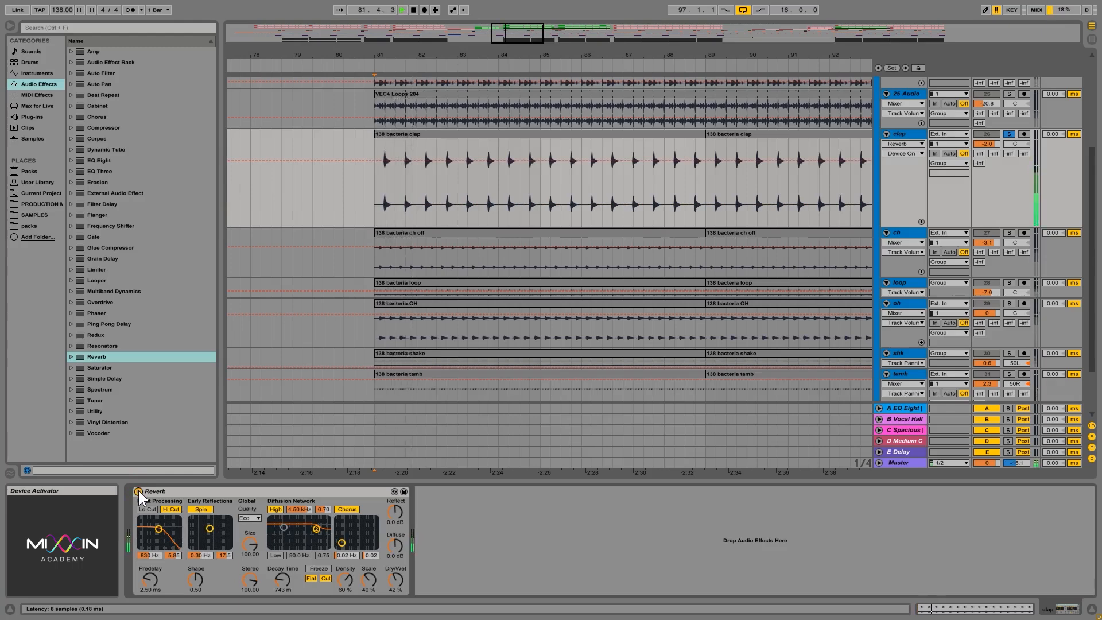
pyautogui.press('space')
pyautogui.click(138, 492)
pyautogui.press('space')
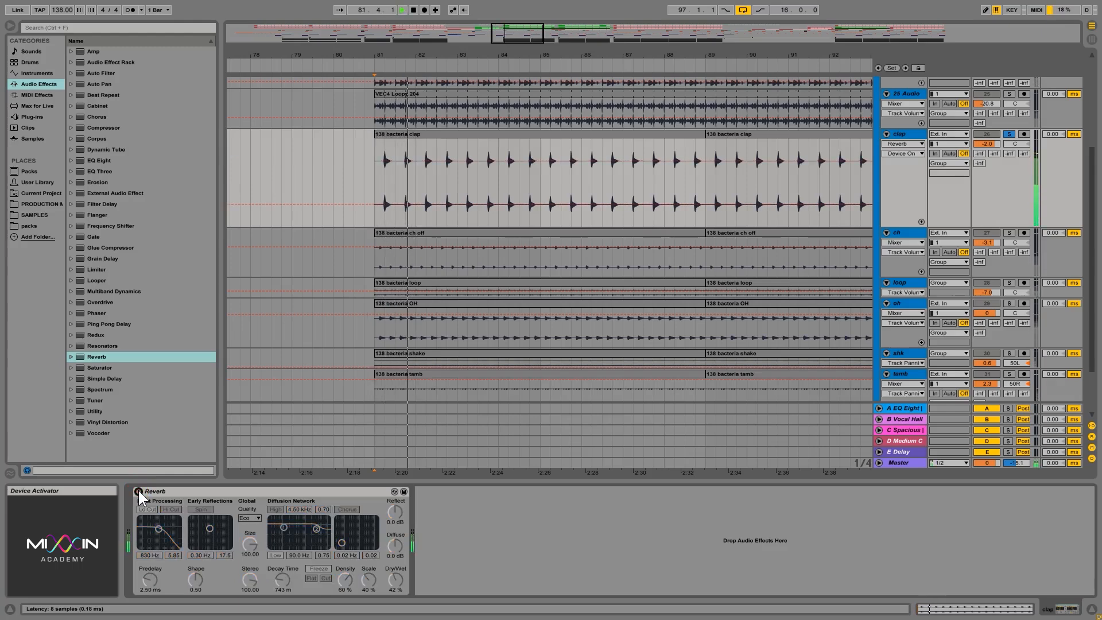
pyautogui.click(138, 491)
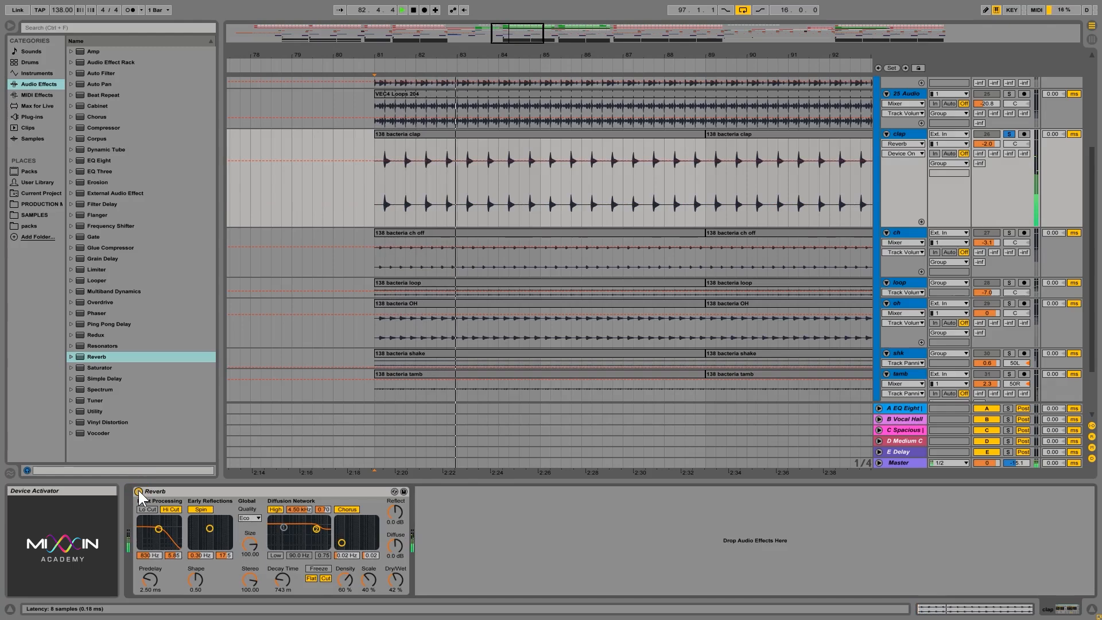
pyautogui.click(138, 492)
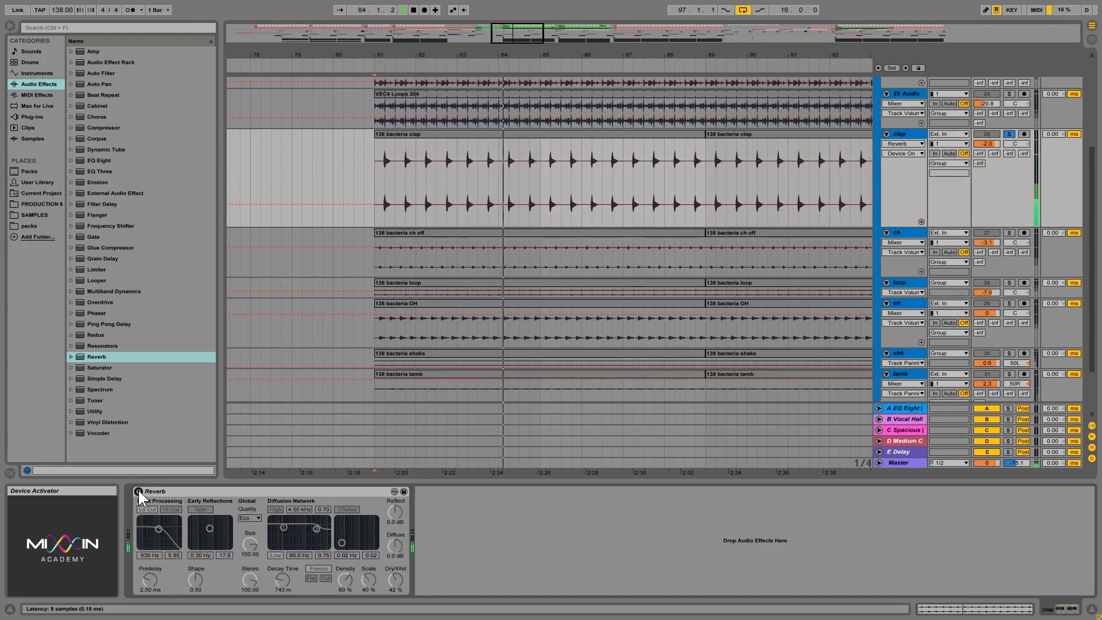
pyautogui.click(138, 492)
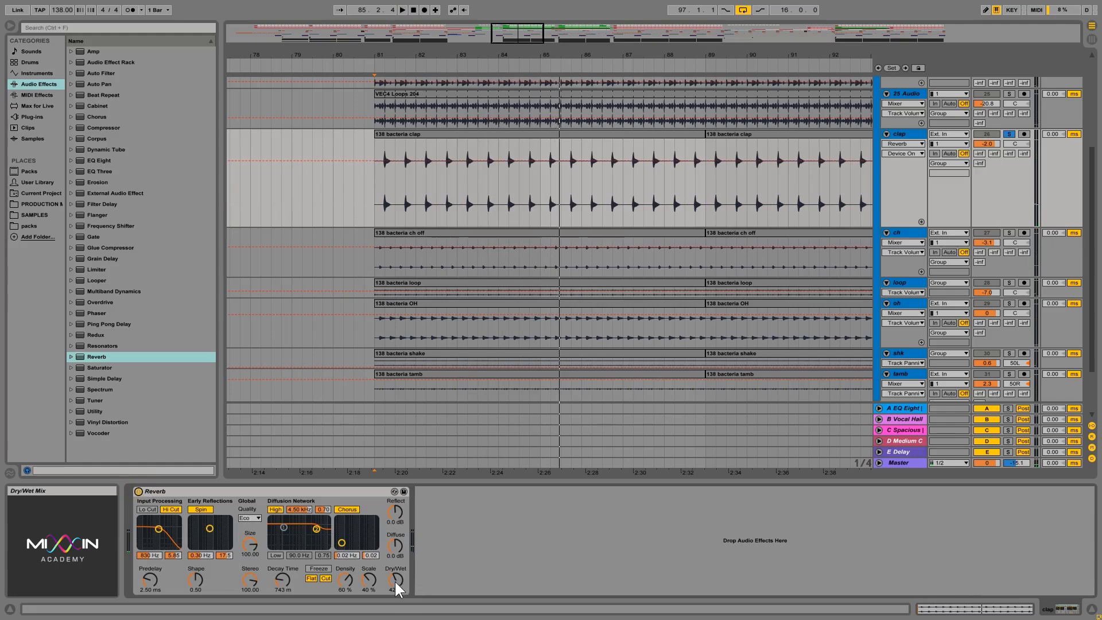
# - Reduce the Reverb's Dry/Wet to 20% and compare the clap with the effect off and on
pyautogui.moveTo(394, 581); pyautogui.dragTo(394, 602)
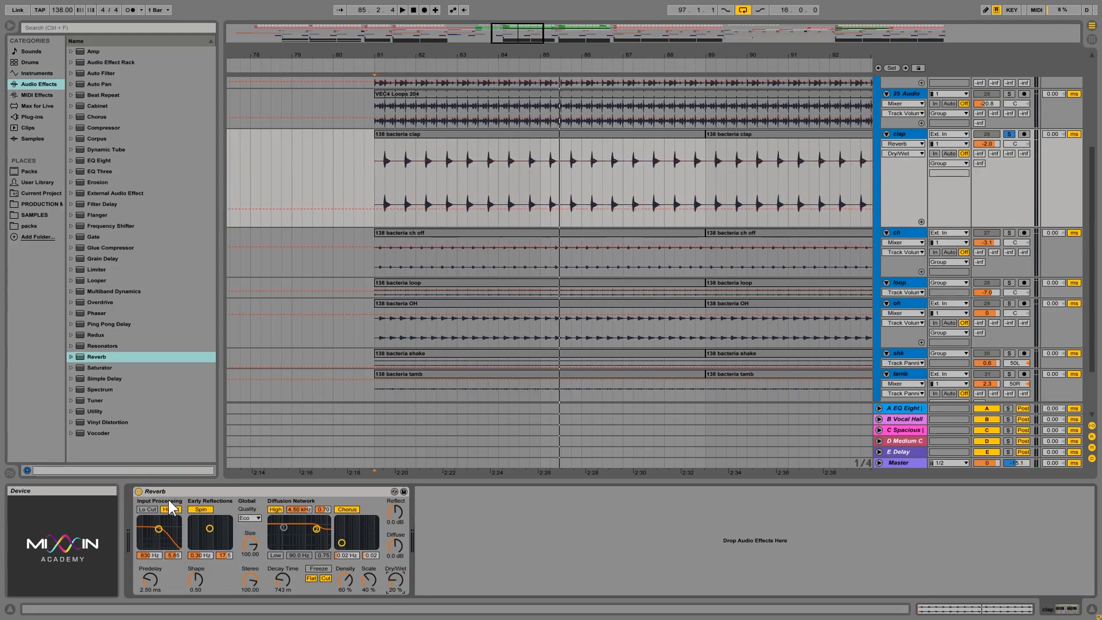
pyautogui.press('space')
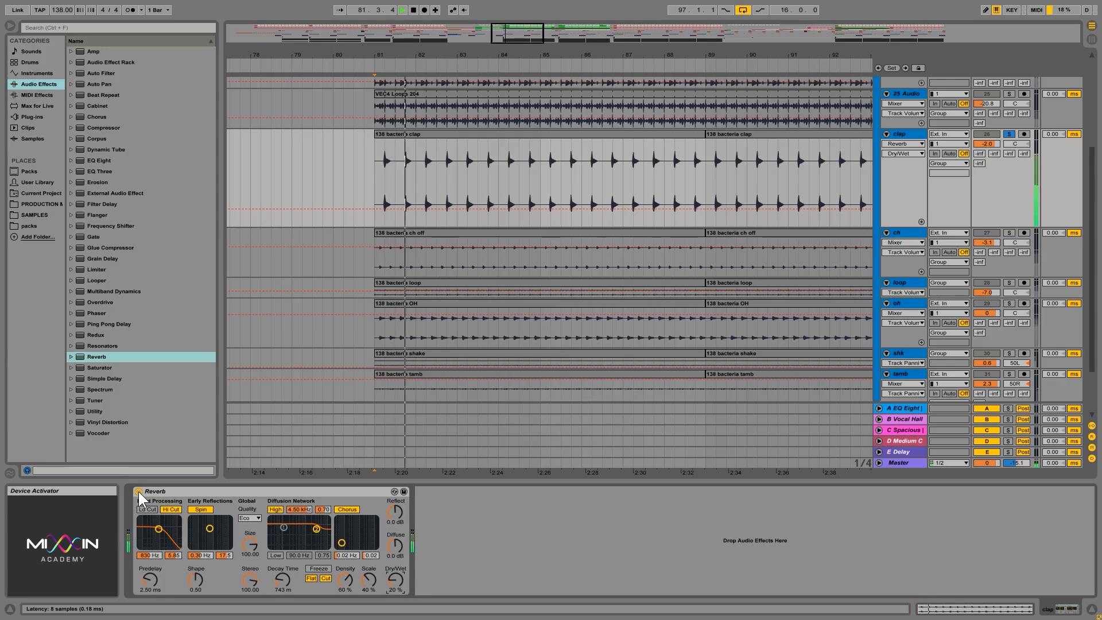
pyautogui.click(138, 491)
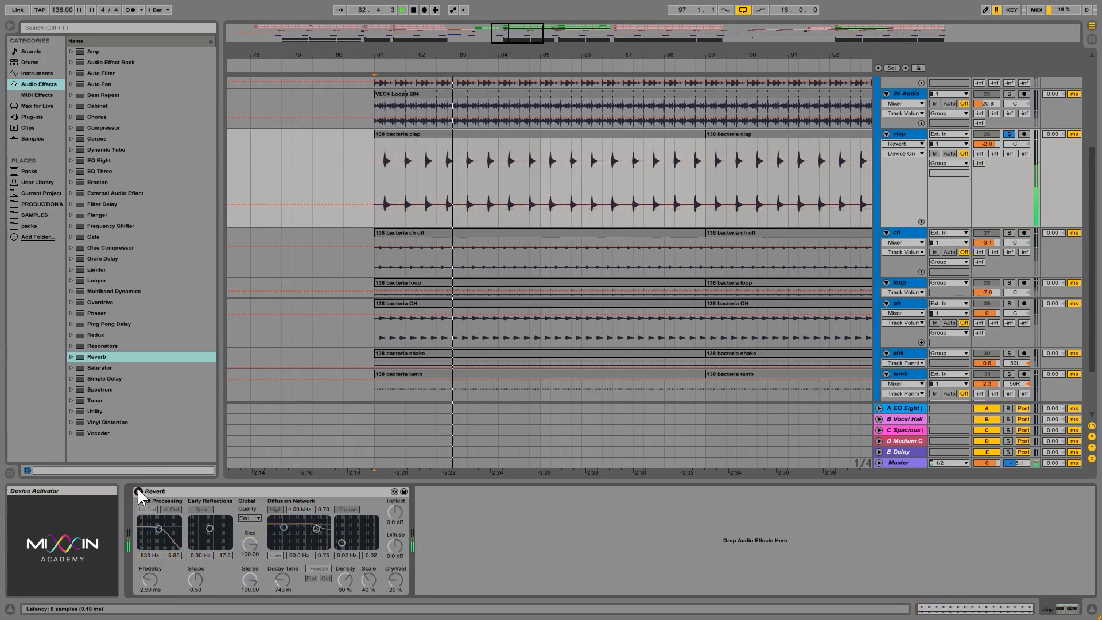
pyautogui.click(138, 490)
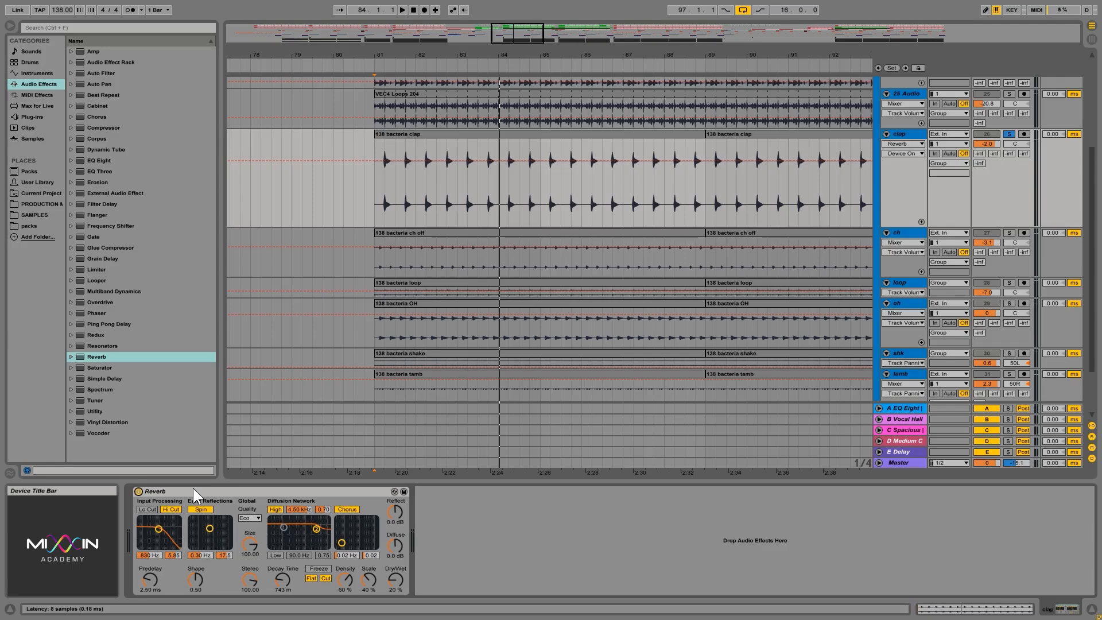
# - Unsolo the clap track, play the full mix from bar 81, and set the Reverb's Dry/Wet to 33%
pyautogui.click(1008, 134)
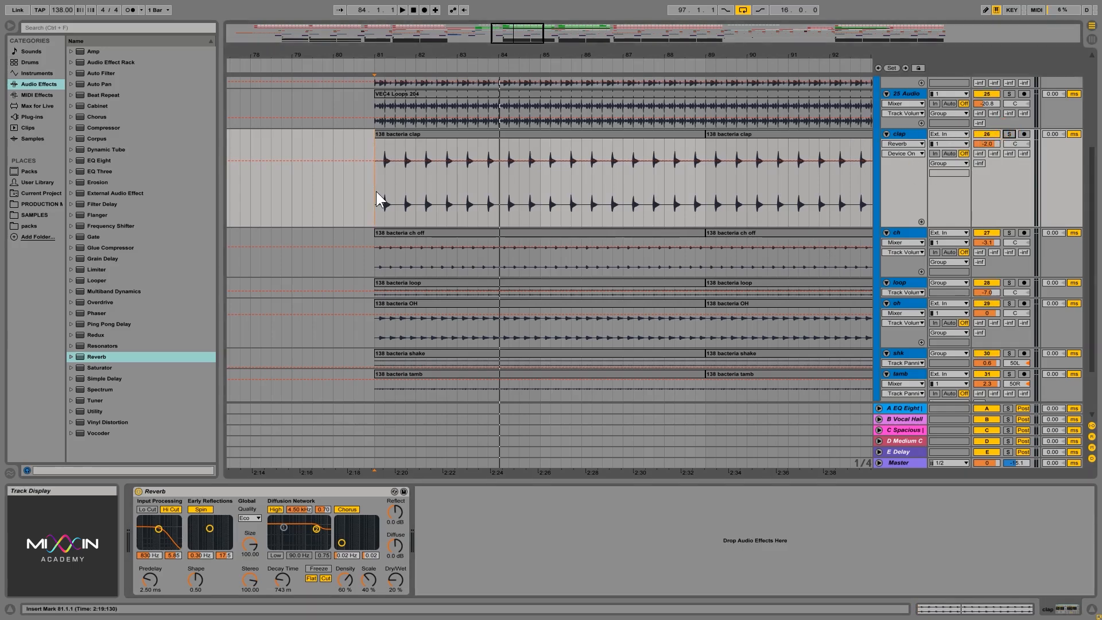
pyautogui.press('space')
pyautogui.click(374, 263)
pyautogui.click(372, 192)
pyautogui.moveTo(394, 581)
pyautogui.mouseDown()
pyautogui.moveTo(394, 595)
pyautogui.moveTo(394, 578)
pyautogui.mouseUp()
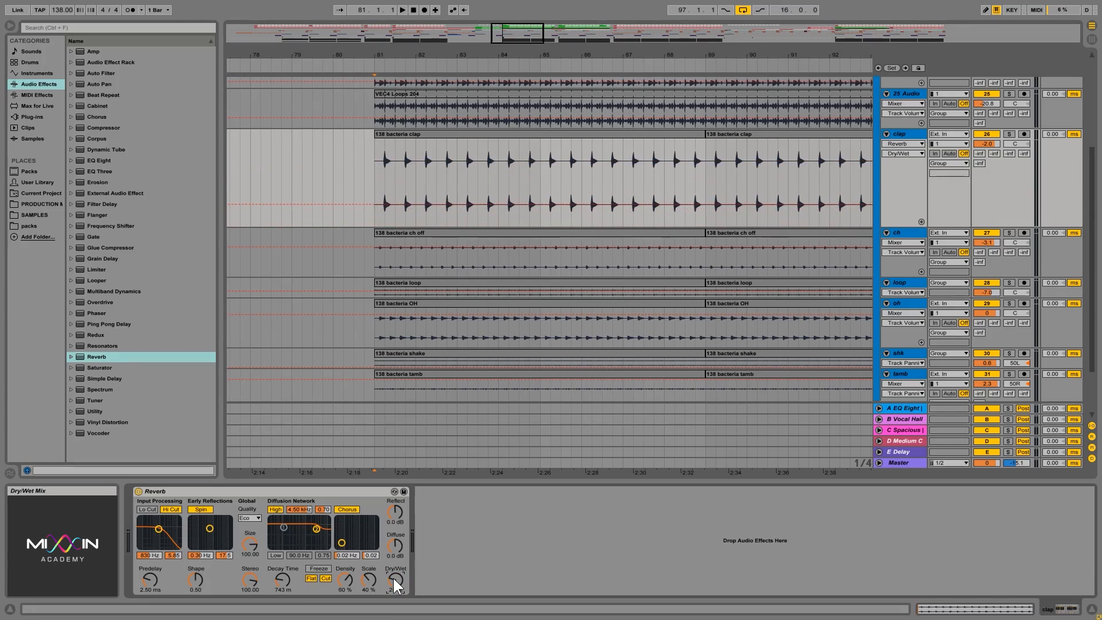
pyautogui.moveTo(394, 580); pyautogui.dragTo(394, 571)
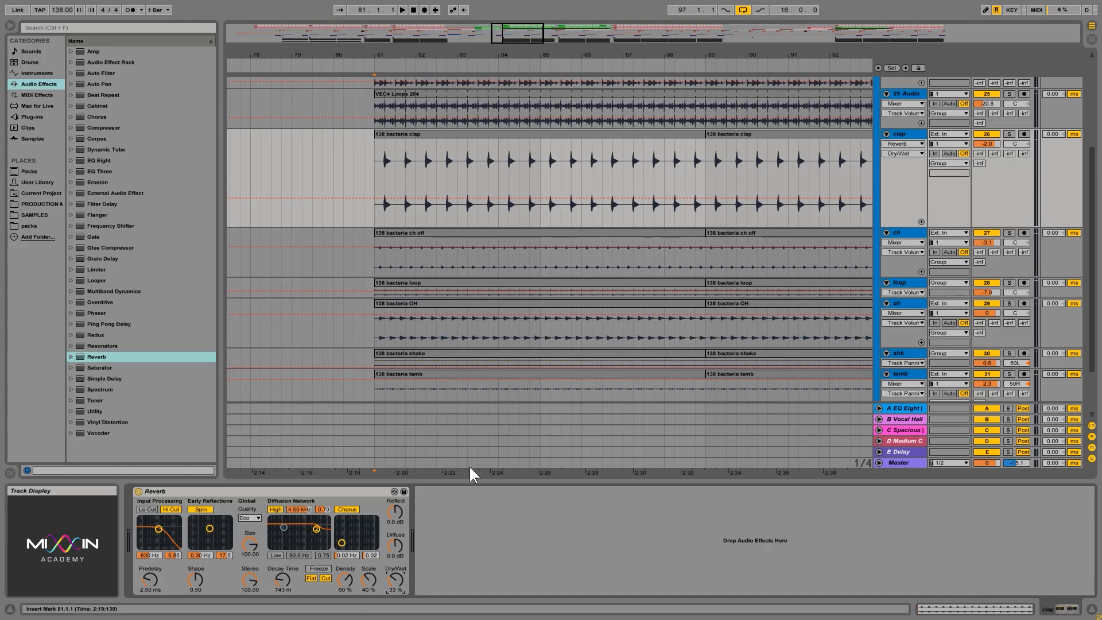
# - Move the Reverb from the clap track to the Master track, between the FabFilter plug-in and the rack containing the Limiter
pyautogui.click(302, 492)
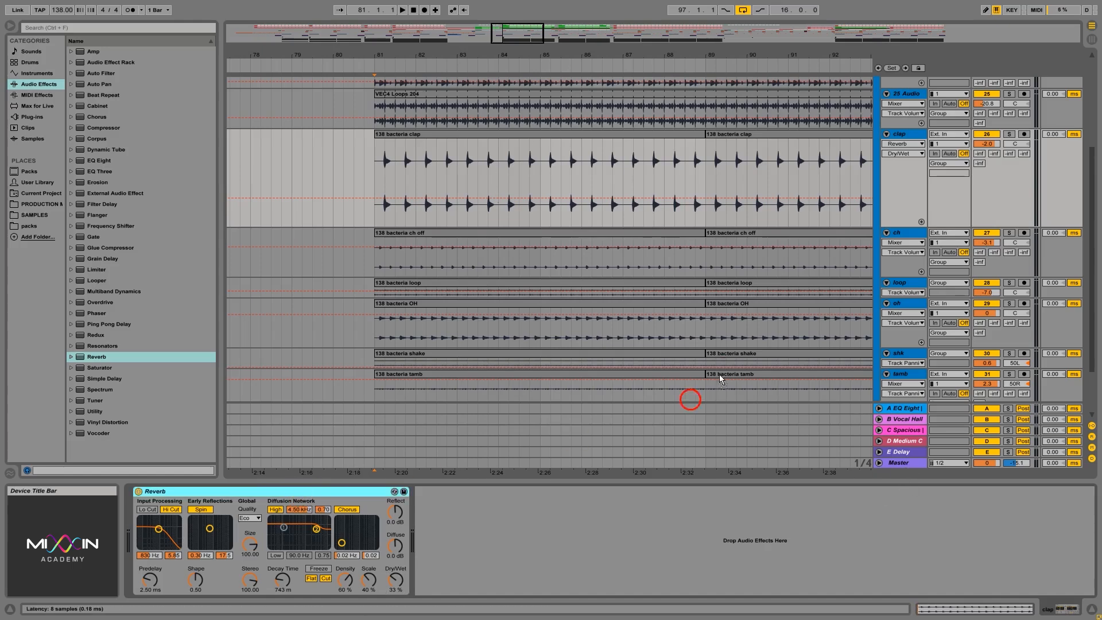
pyautogui.moveTo(928, 527); pyautogui.dragTo(901, 460)
pyautogui.moveTo(839, 492)
pyautogui.mouseDown()
pyautogui.moveTo(652, 493)
pyautogui.moveTo(503, 511)
pyautogui.mouseUp()
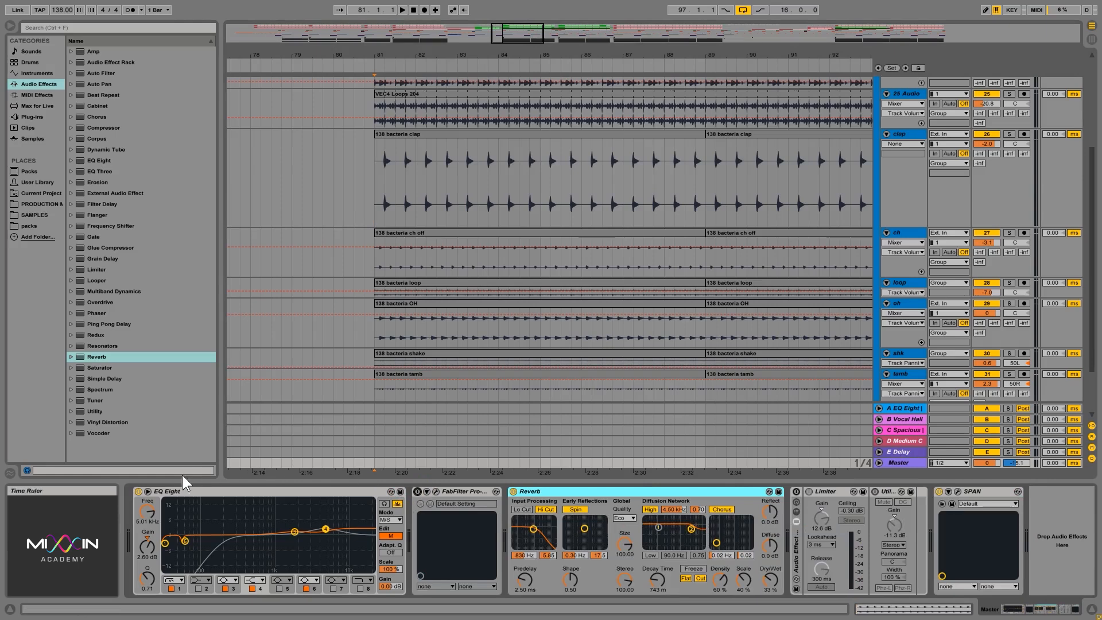
# - Select the Reverb on the Master track and lower its Dry/Wet to about 29%
pyautogui.click(470, 493)
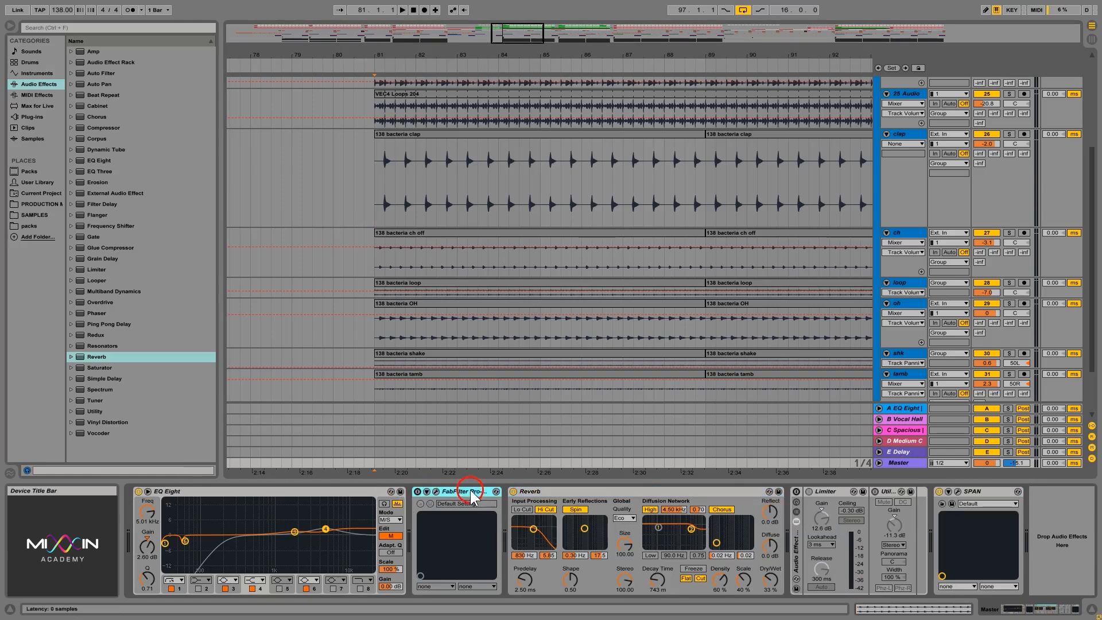
pyautogui.click(611, 491)
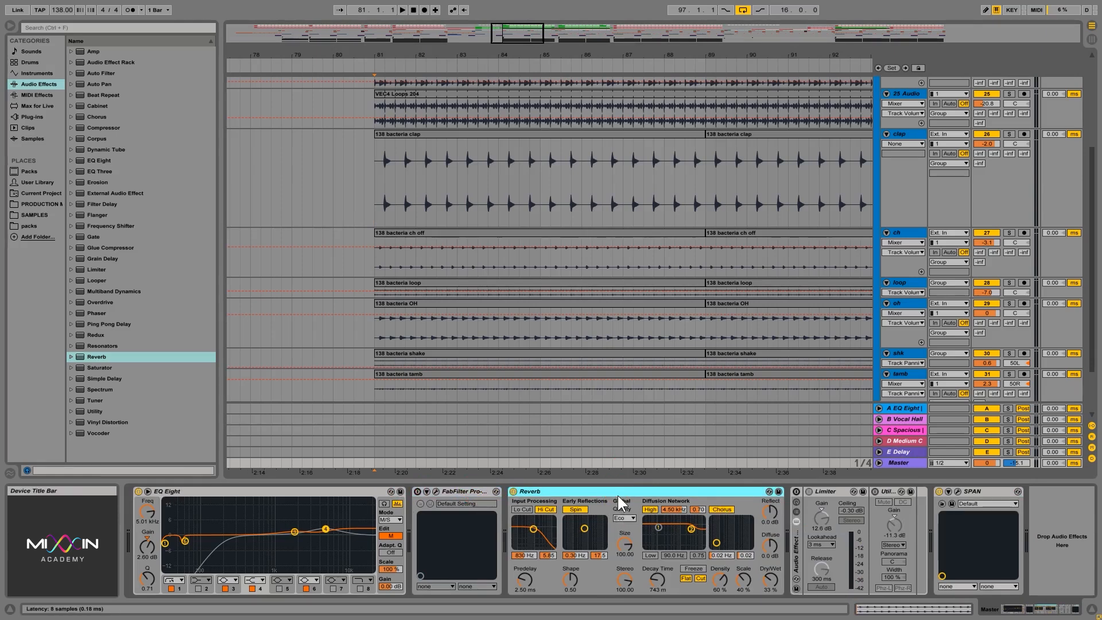
pyautogui.moveTo(771, 579); pyautogui.dragTo(771, 578)
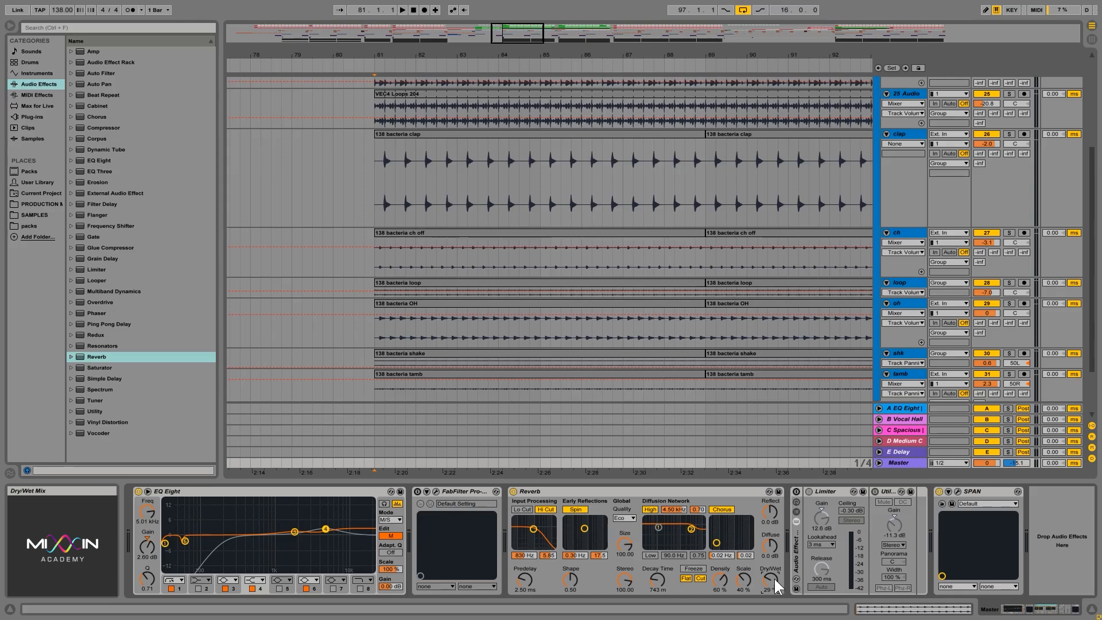
# - Play the full mix and raise the Master Reverb's Dry/Wet to about 51%, then bring it down to 42%
pyautogui.press('space')
pyautogui.moveTo(771, 581); pyautogui.dragTo(771, 568)
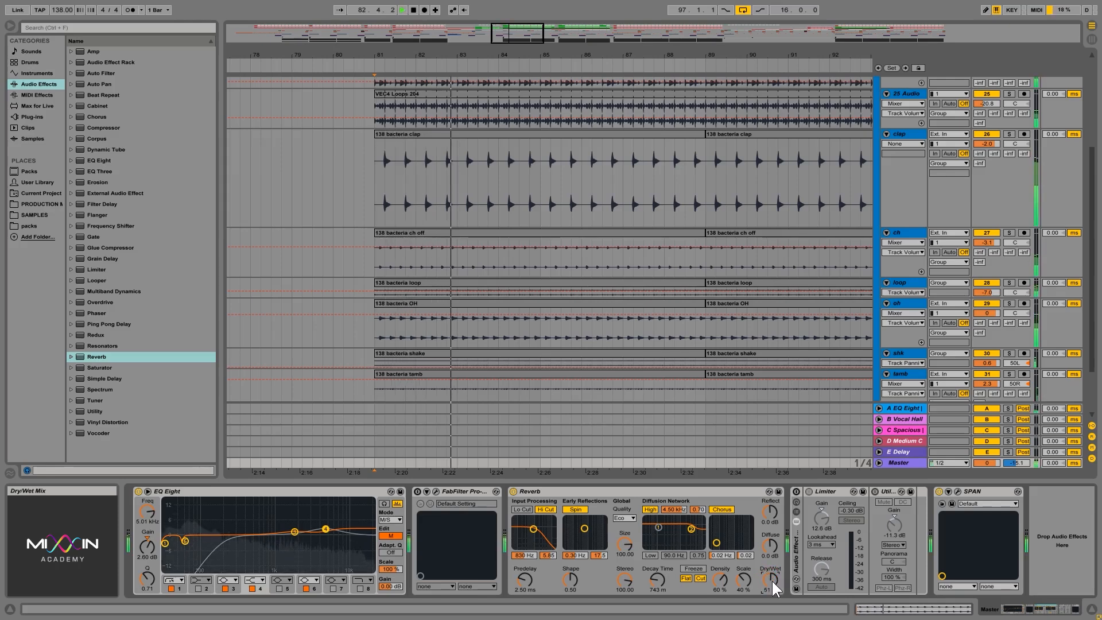
pyautogui.moveTo(771, 581)
pyautogui.mouseDown()
pyautogui.moveTo(771, 563)
pyautogui.moveTo(771, 604)
pyautogui.moveTo(771, 563)
pyautogui.moveTo(771, 579)
pyautogui.mouseUp()
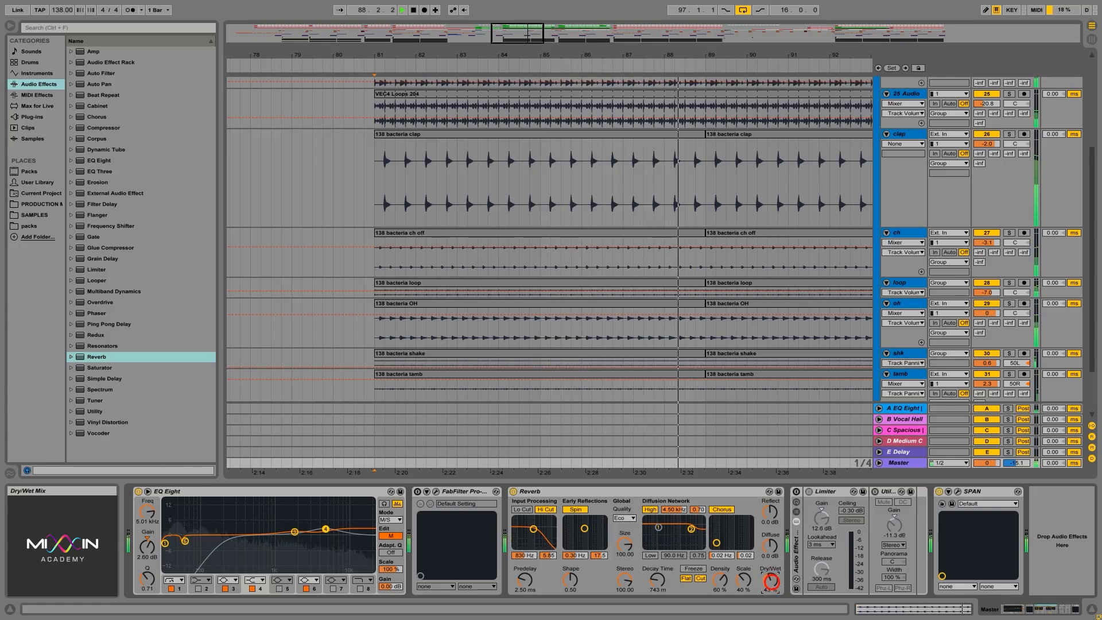
pyautogui.click(770, 580)
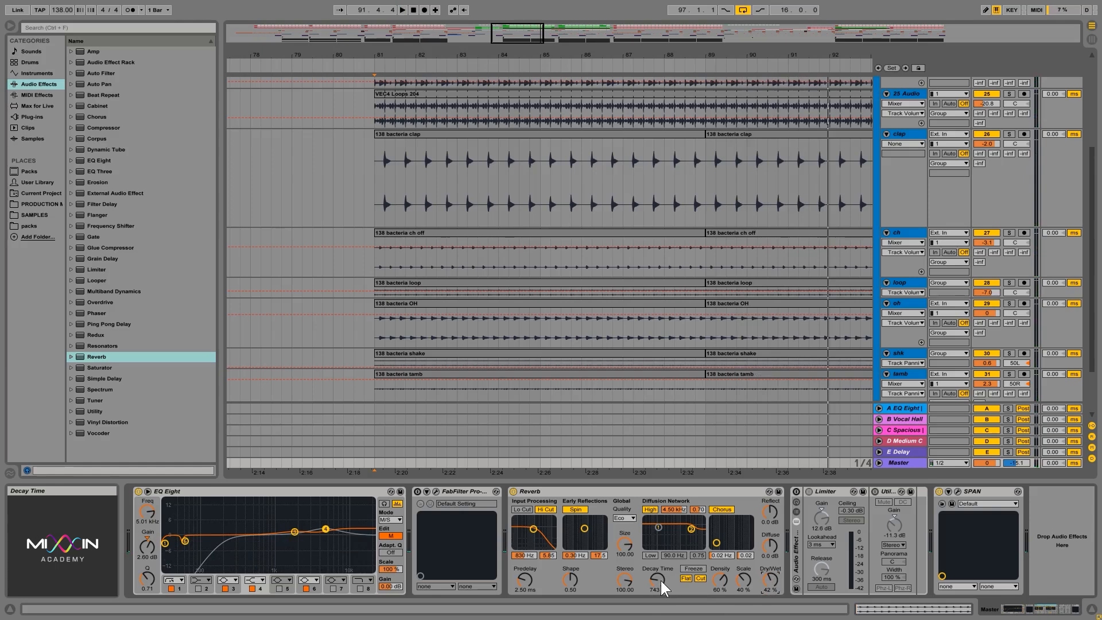
# - Set the Reverb's Decay Time to 2.41 s, Density to 63% and Dry/Wet to 47% while auditioning the mix from bar 81
pyautogui.moveTo(656, 582); pyautogui.dragTo(659, 582)
pyautogui.moveTo(770, 580)
pyautogui.mouseDown()
pyautogui.moveTo(770, 589)
pyautogui.moveTo(771, 580)
pyautogui.mouseUp()
pyautogui.press('space')
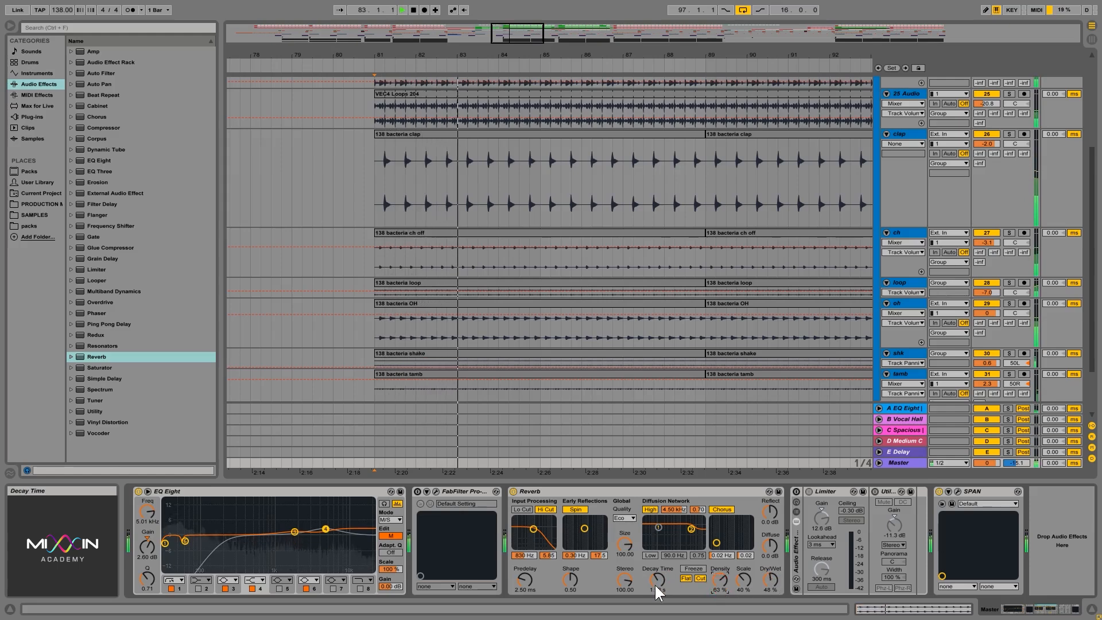
pyautogui.moveTo(658, 584); pyautogui.dragTo(659, 579)
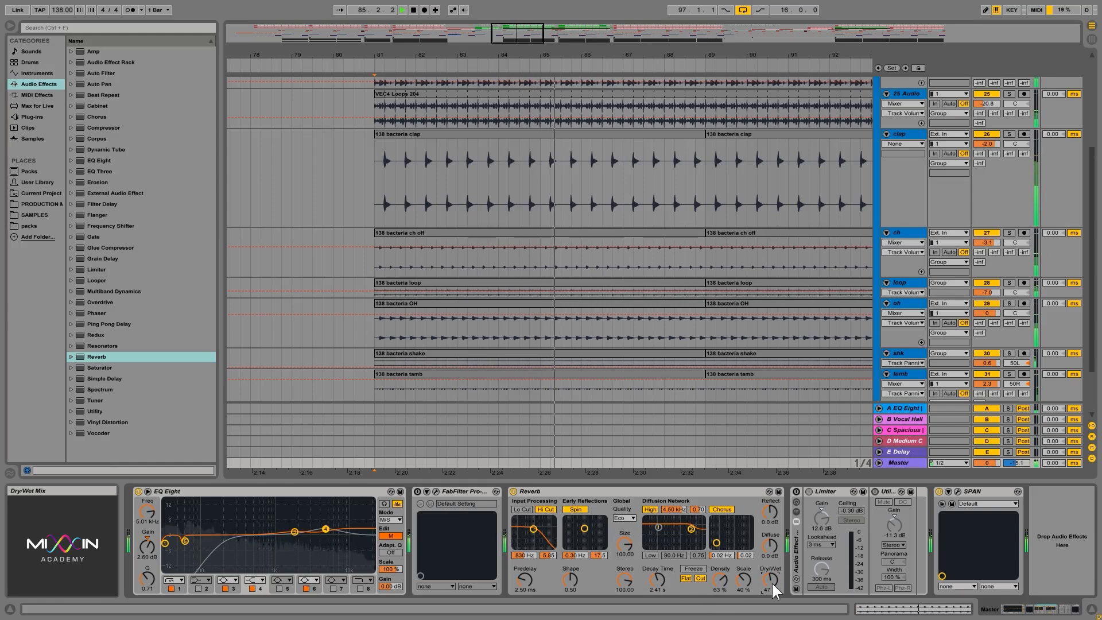
pyautogui.press('space')
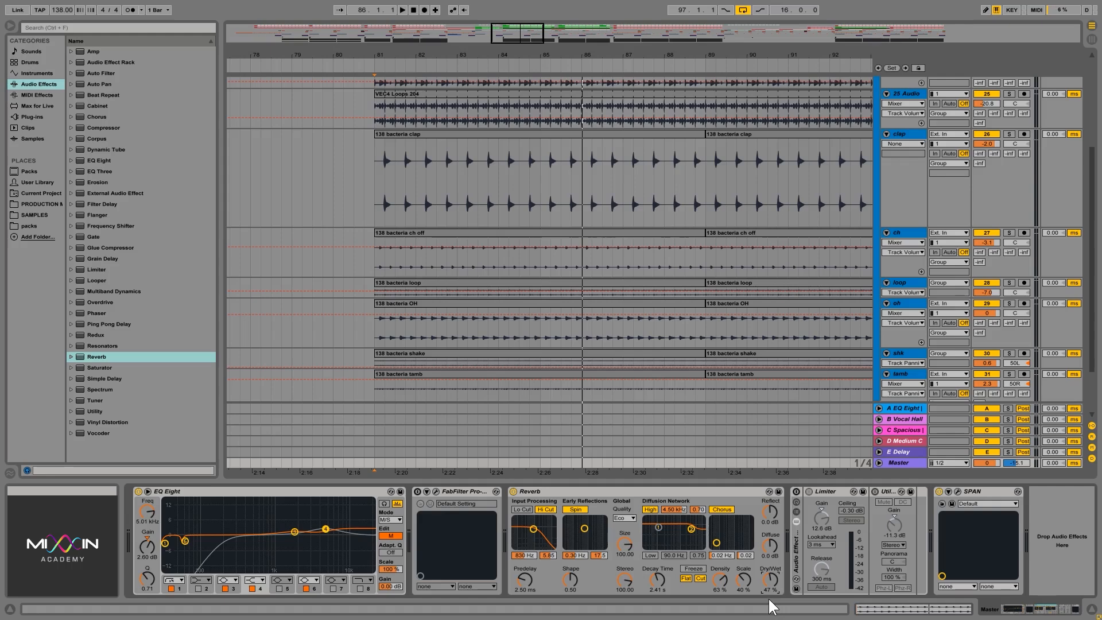
# - Lower the Master Reverb's Dry/Wet to 27%, and switch the effect off and back on
pyautogui.moveTo(772, 584)
pyautogui.mouseDown()
pyautogui.moveTo(773, 595)
pyautogui.moveTo(775, 584)
pyautogui.mouseUp()
pyautogui.moveTo(773, 567); pyautogui.dragTo(770, 580)
pyautogui.click(625, 491)
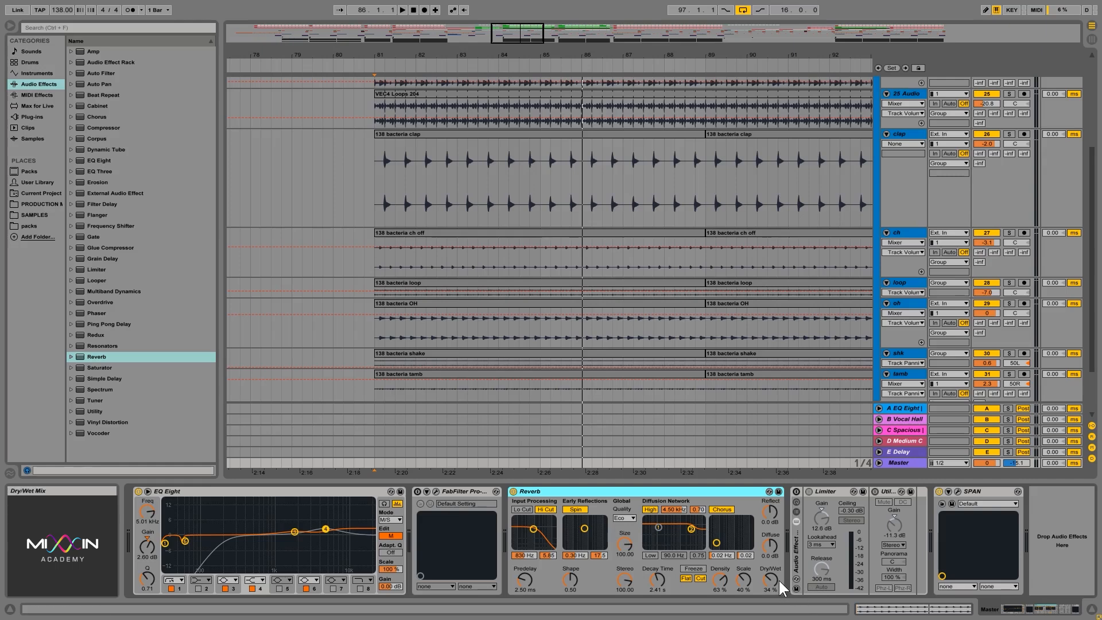
pyautogui.moveTo(775, 580); pyautogui.dragTo(777, 575)
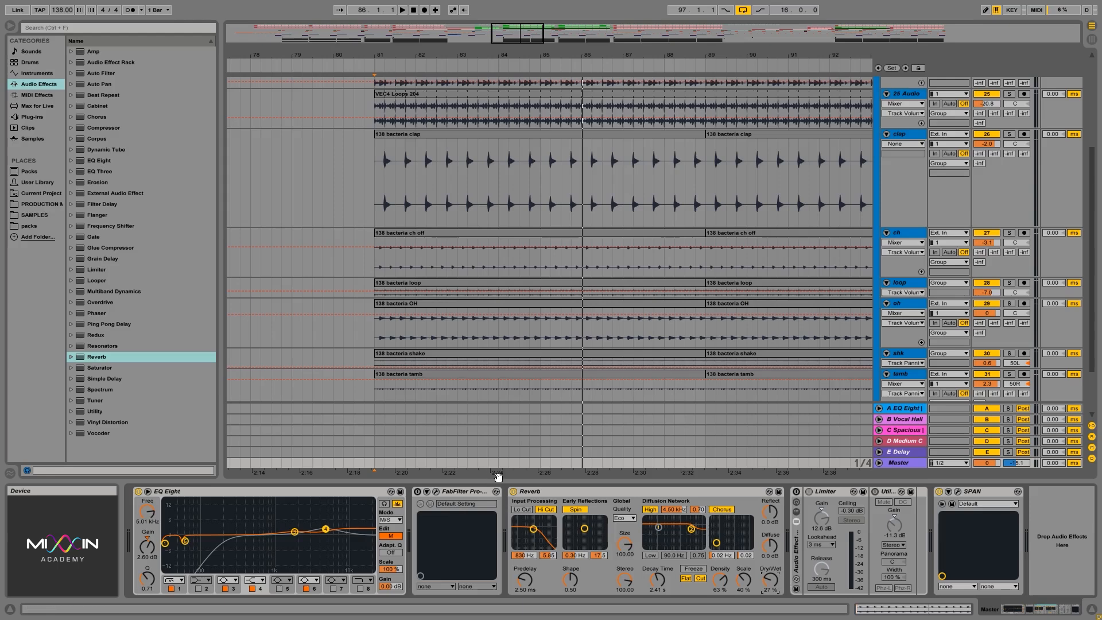
pyautogui.click(515, 492)
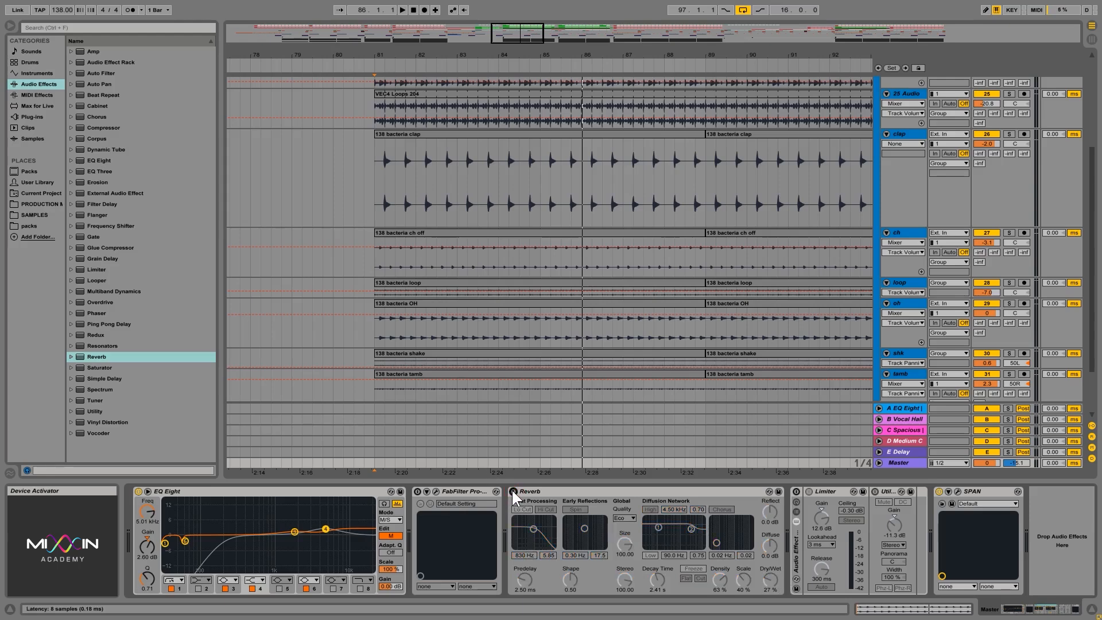
pyautogui.click(514, 491)
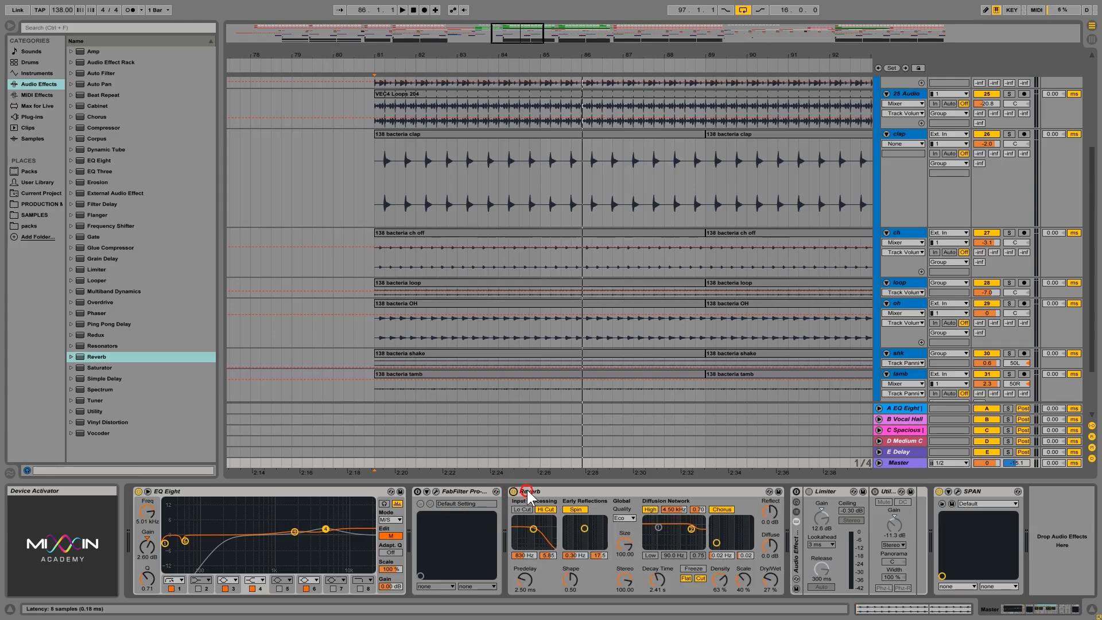